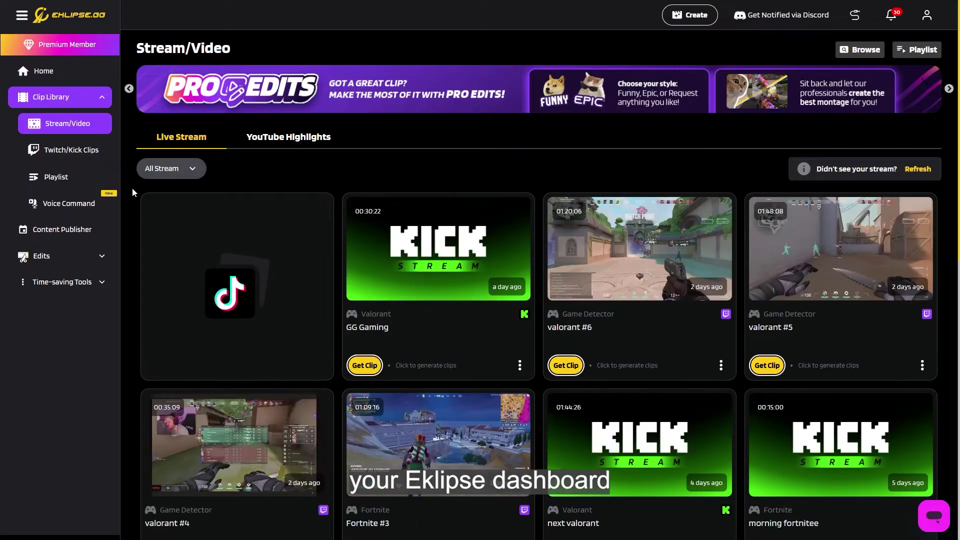
{"action": "scroll", "coordinate": [132, 188], "scroll_direction": "down", "scroll_amount": 1}
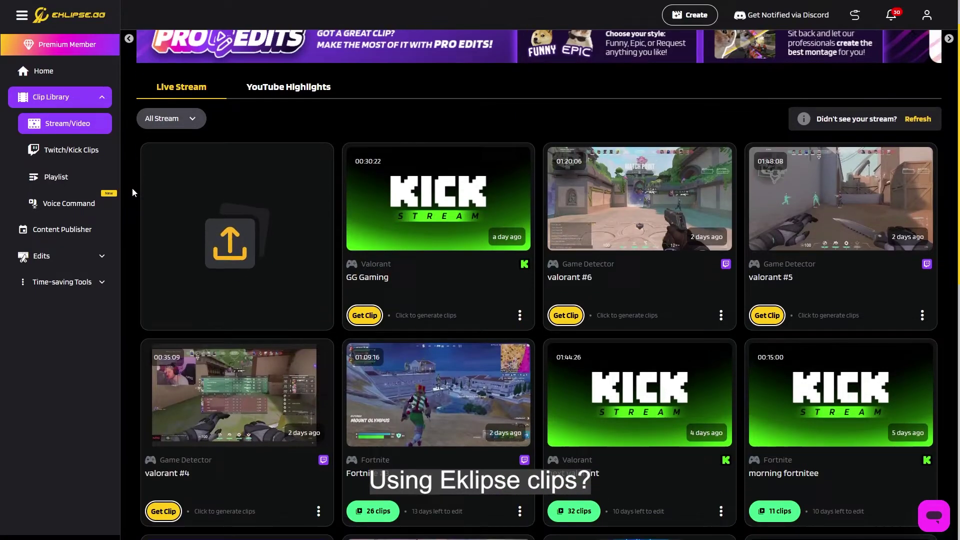
- Open a Fortnite #3 stream clip and convert it to a TikTok vertical short
{"action": "left_click", "coordinate": [481, 412]}
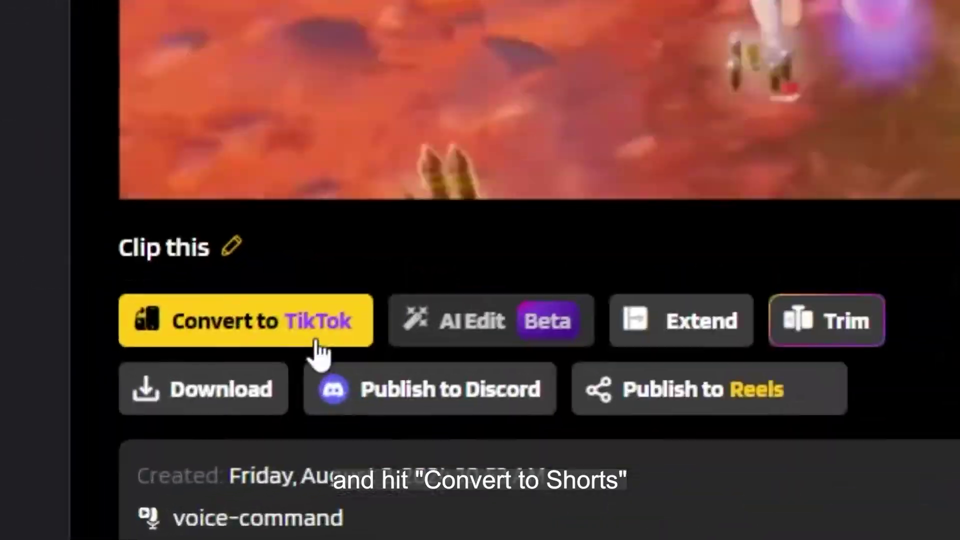
{"action": "left_click", "coordinate": [320, 331]}
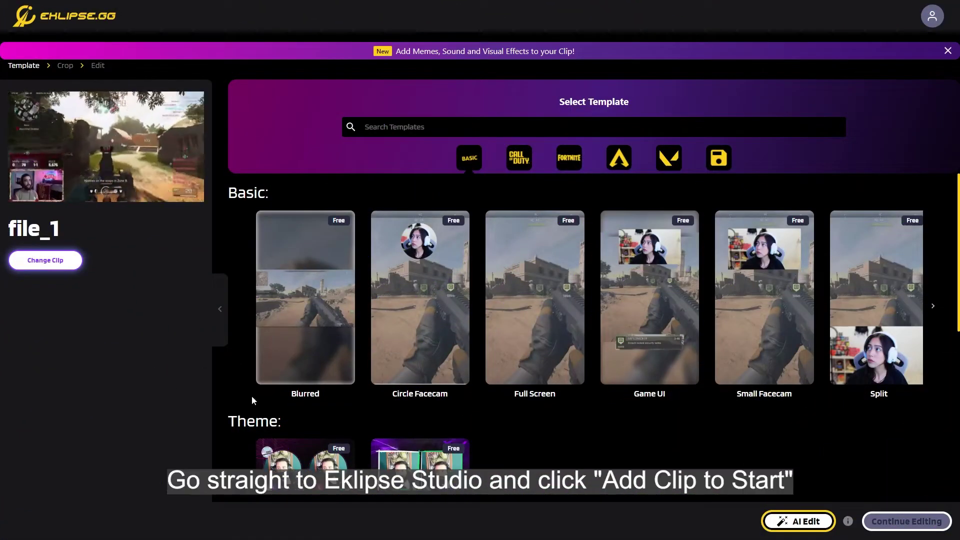
- Apply the Circle Facecam template and shift and enlarge the game feed crop
{"action": "left_click", "coordinate": [439, 388]}
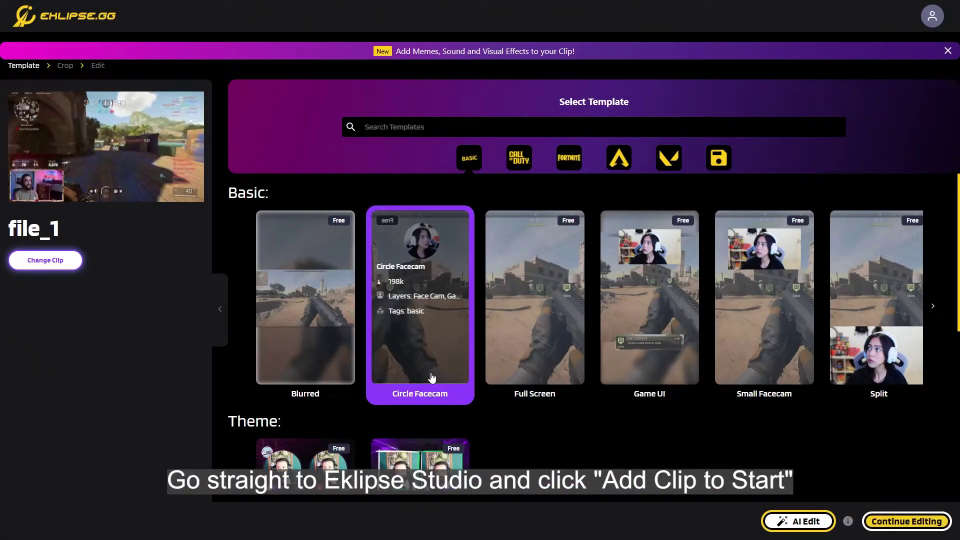
{"action": "left_click", "coordinate": [903, 521]}
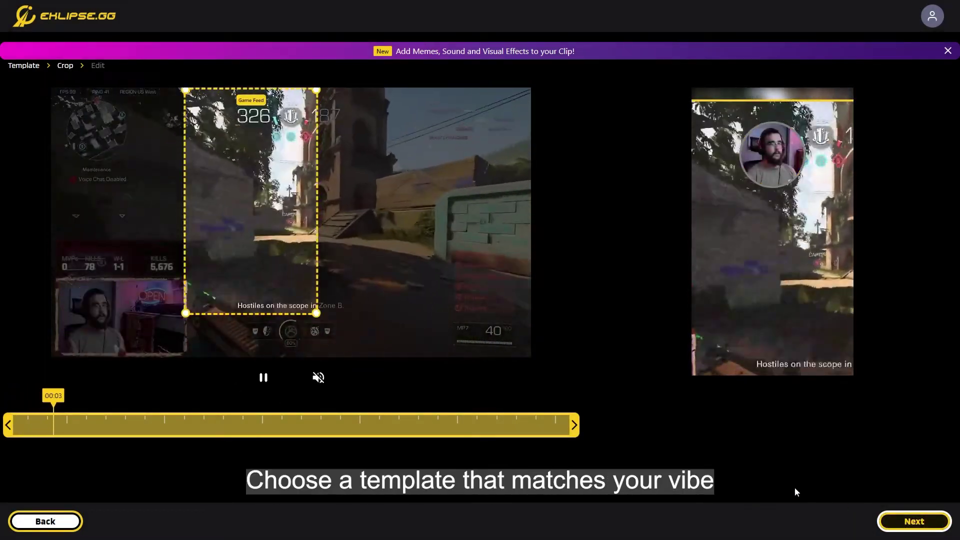
{"action": "left_click_drag", "start_coordinate": [294, 300], "coordinate": [329, 321]}
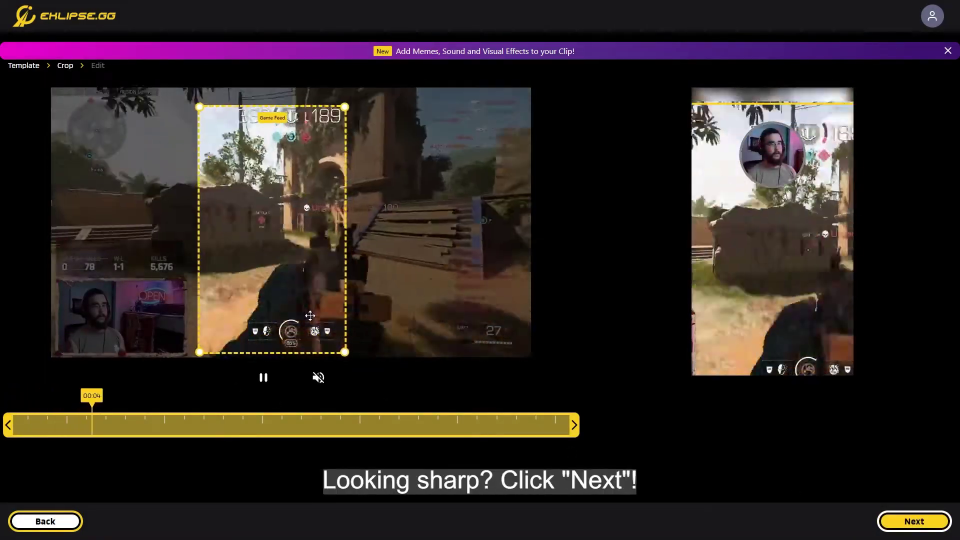
{"action": "left_click", "coordinate": [914, 522]}
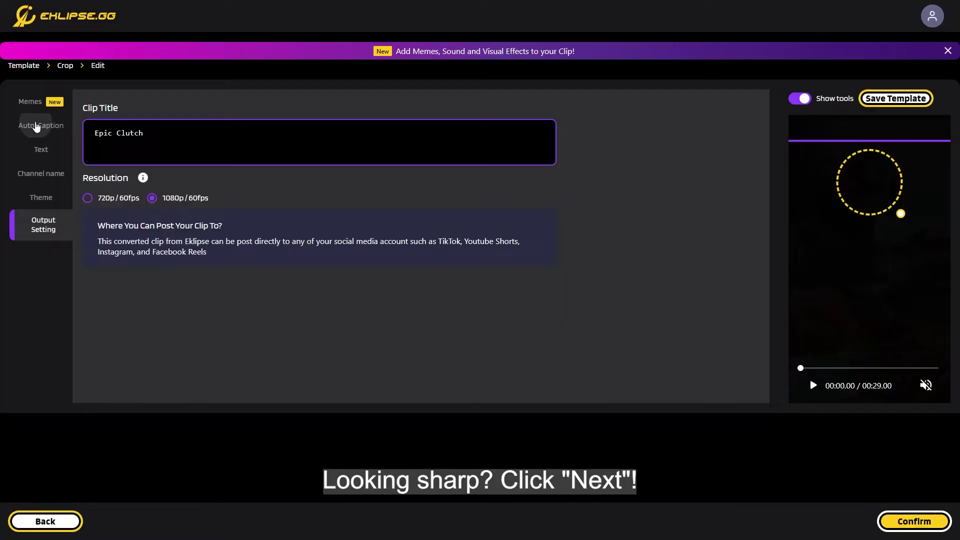
- Enable auto-captions with English as the spoken language and generate them
{"action": "left_click", "coordinate": [41, 129]}
{"action": "left_click", "coordinate": [150, 108]}
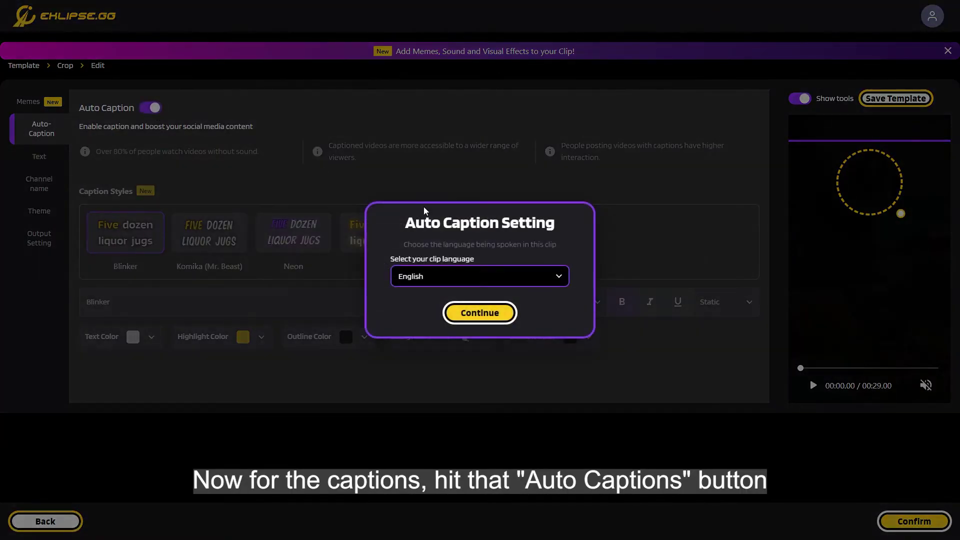
{"action": "left_click", "coordinate": [538, 277]}
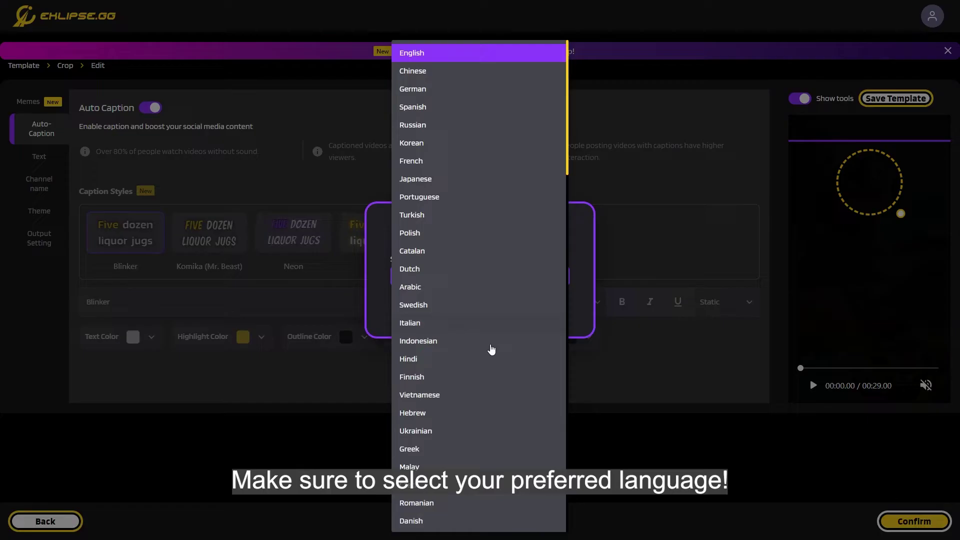
{"action": "left_click", "coordinate": [470, 54]}
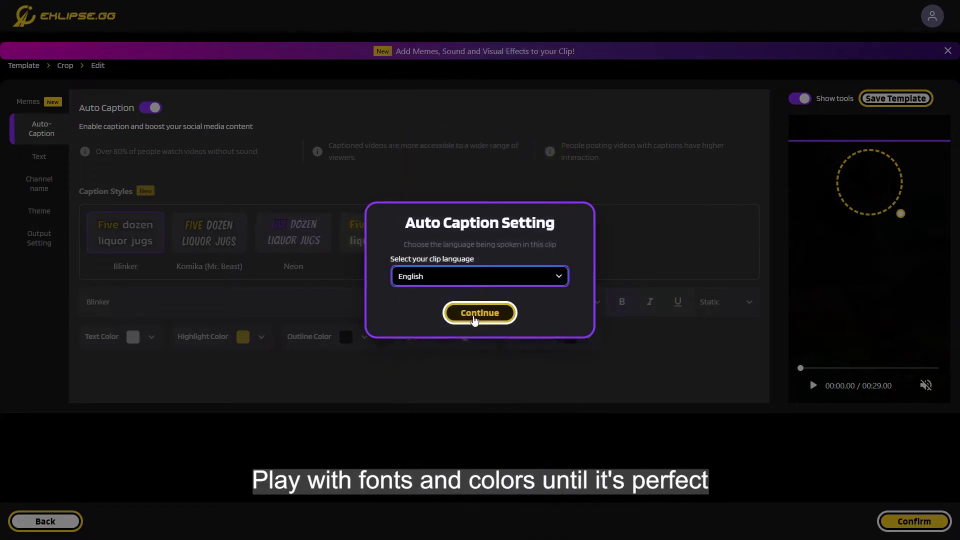
{"action": "left_click", "coordinate": [479, 313]}
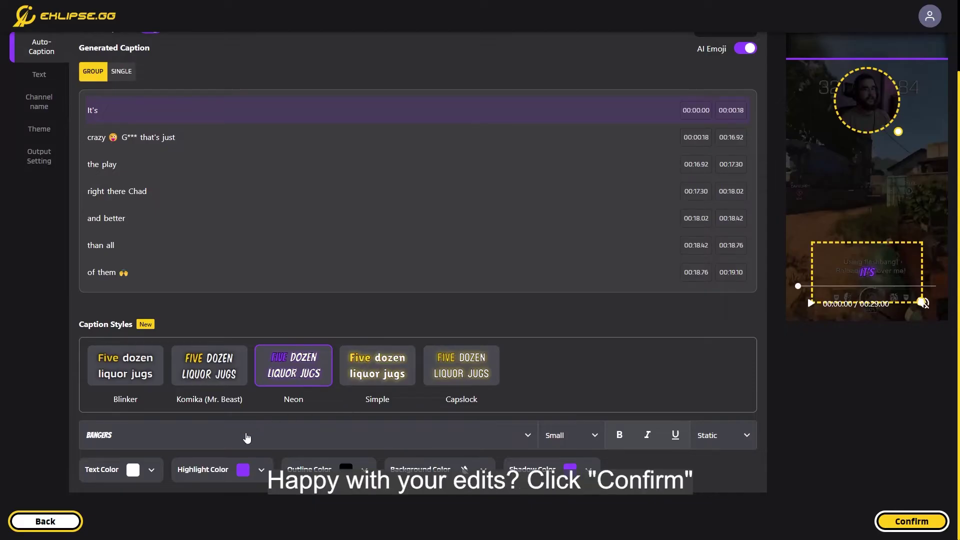
- Set the caption font to Komika Title and submit the short for export
{"action": "left_click", "coordinate": [248, 437]}
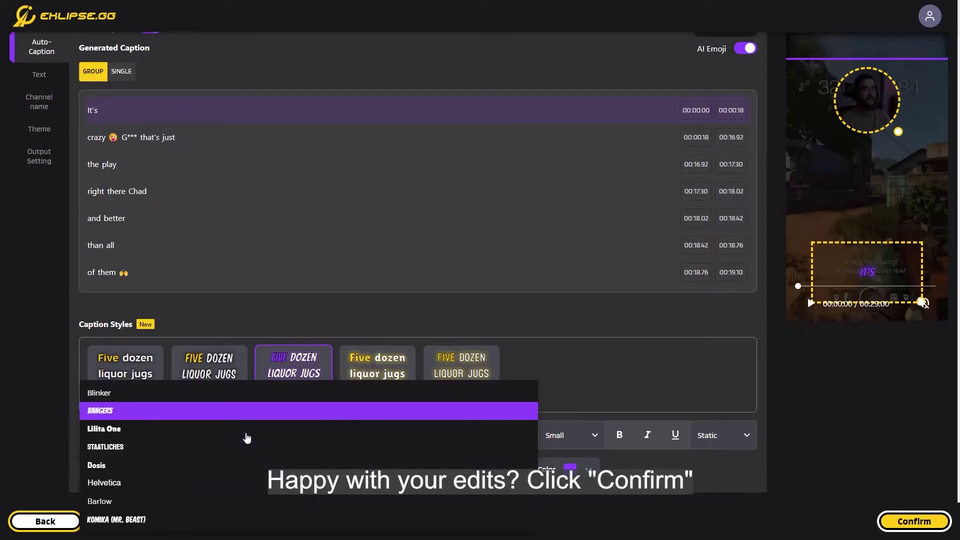
{"action": "left_click", "coordinate": [144, 521]}
{"action": "left_click", "coordinate": [911, 523]}
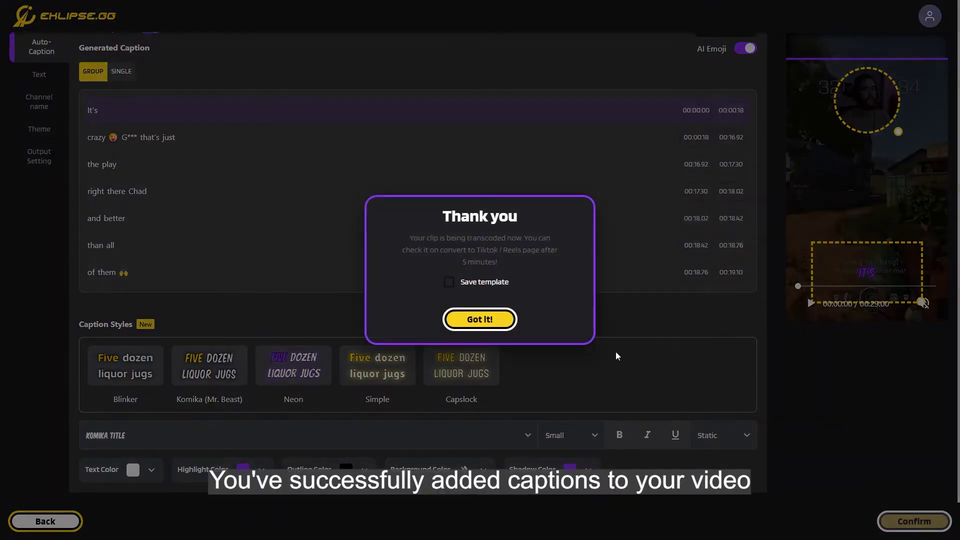
- Dismiss the thank-you message with Got It!
{"action": "left_click", "coordinate": [478, 319]}
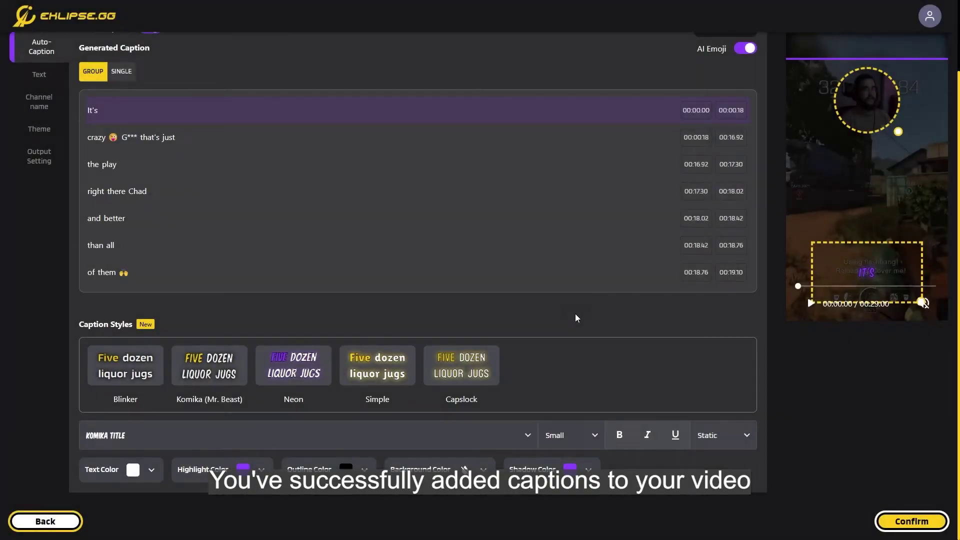